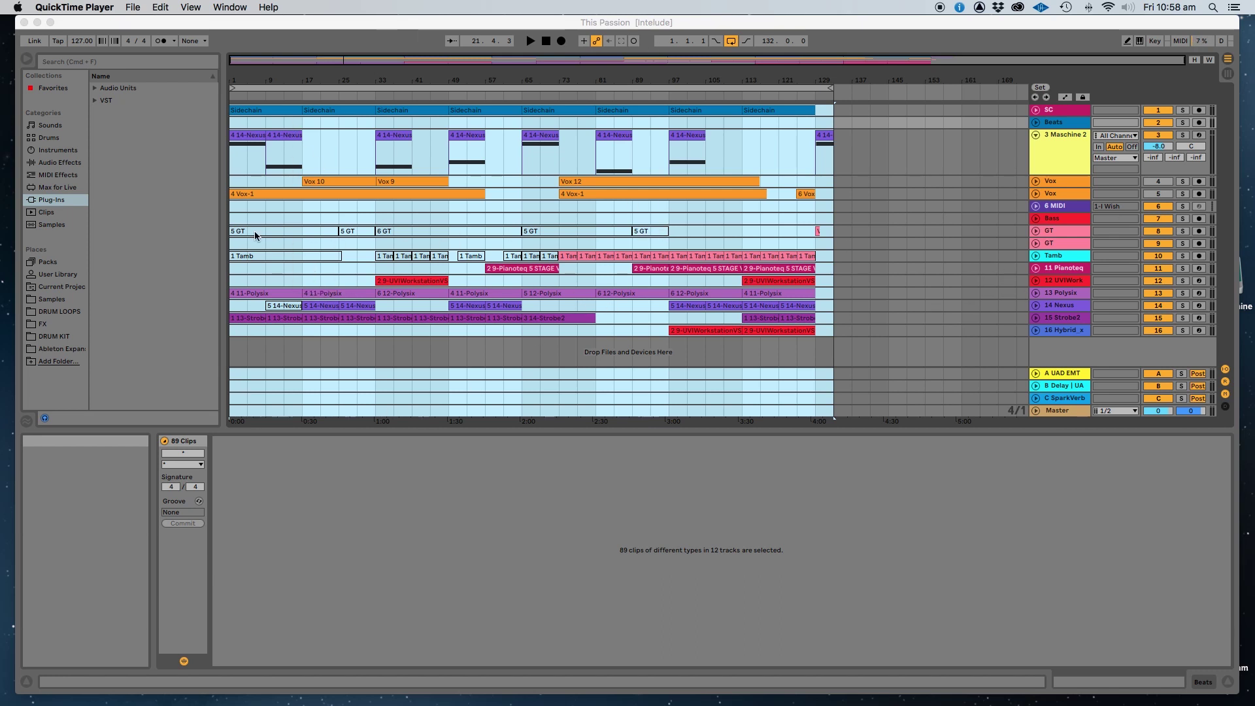
- Bring the Ableton Live window with the This Passion [Intelude] arrangement to the front
click(1071, 222)
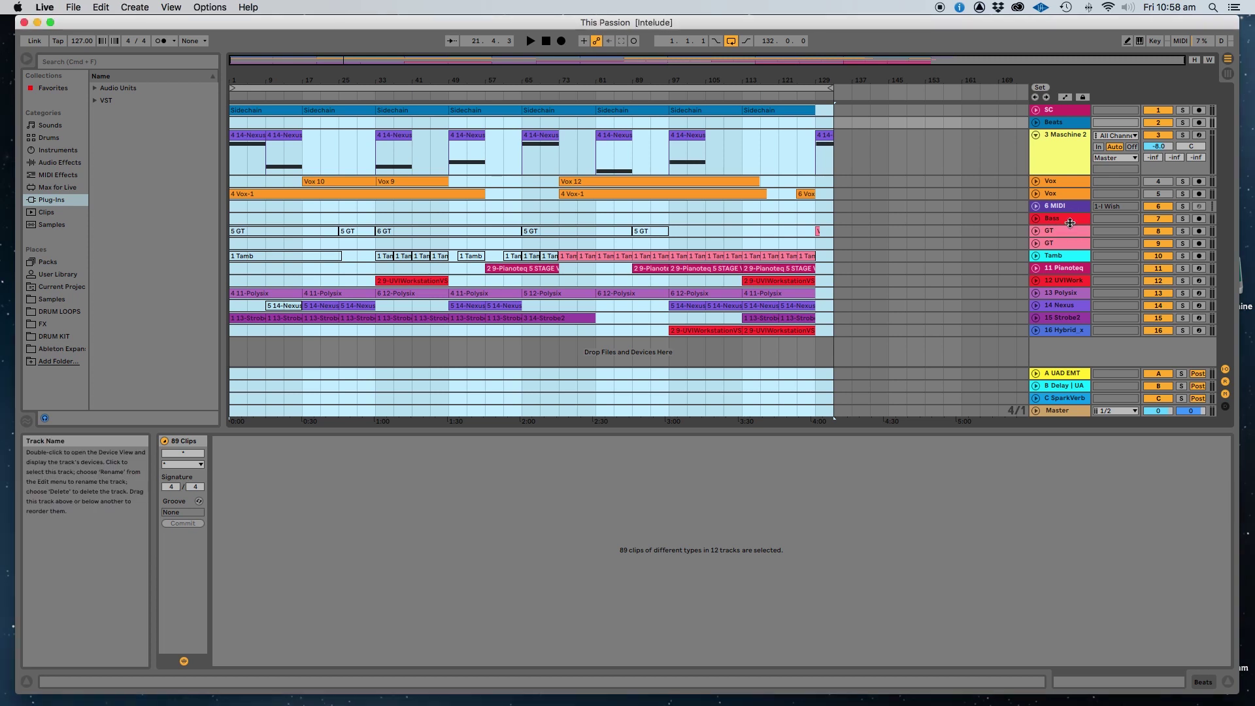
- Delete the 6 MIDI, Bass and both GT tracks, then loop the whole 132-bar arrangement from 1.1.1
click(1071, 223)
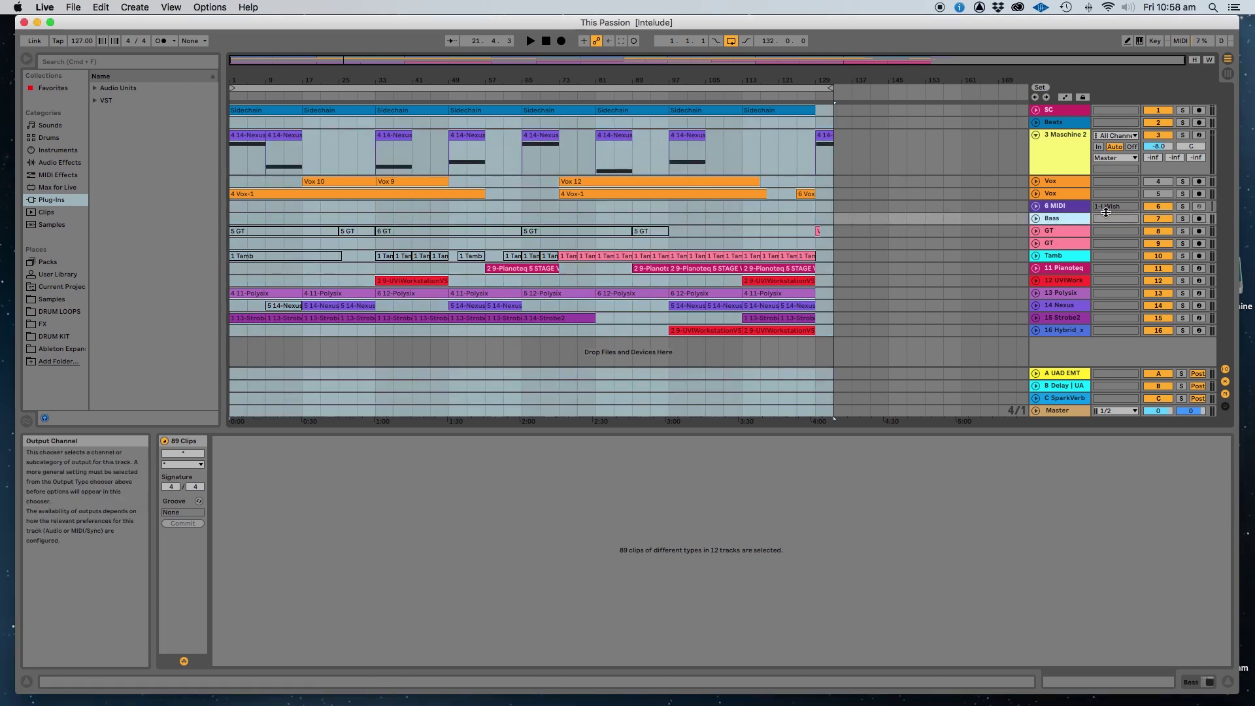
click(1078, 206)
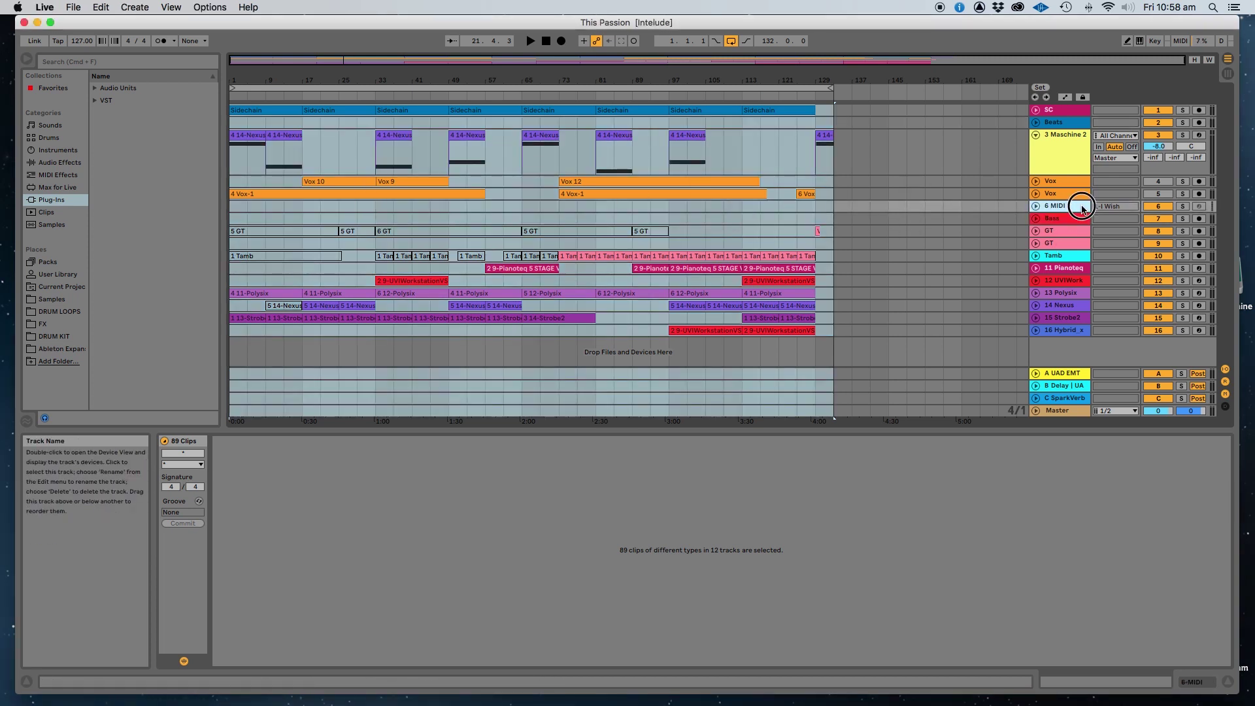
shift+click(1064, 243)
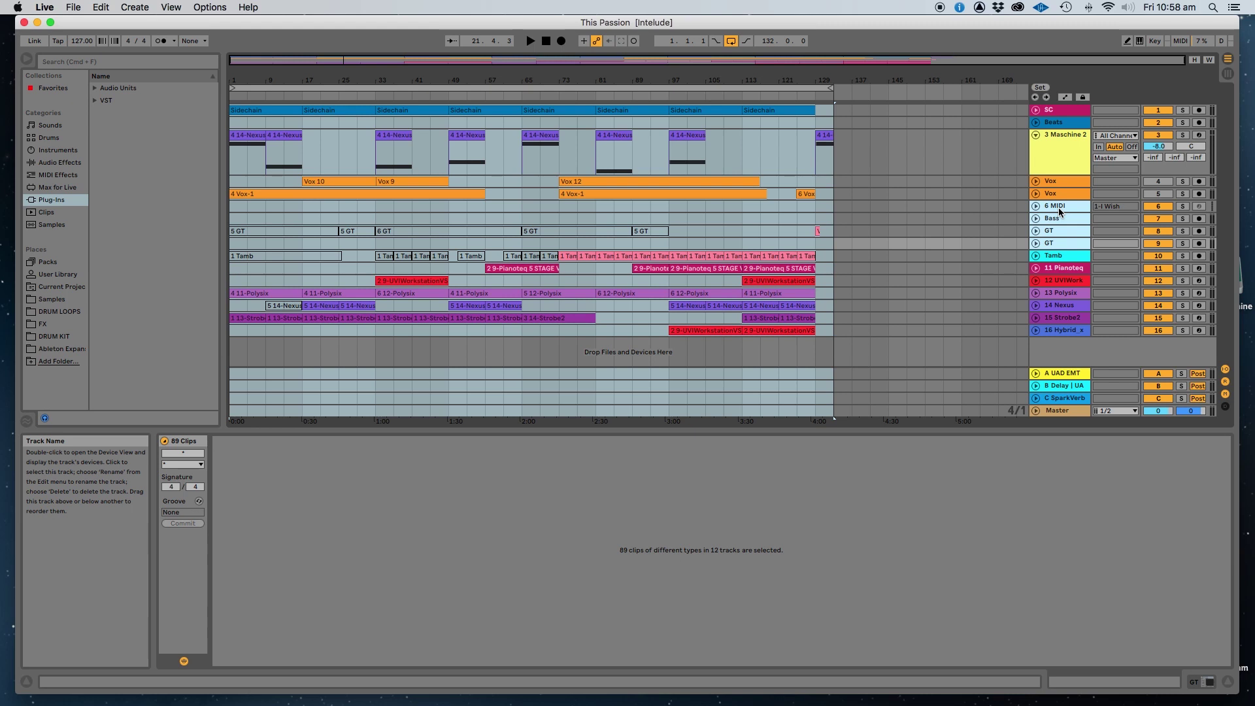
key(Delete)
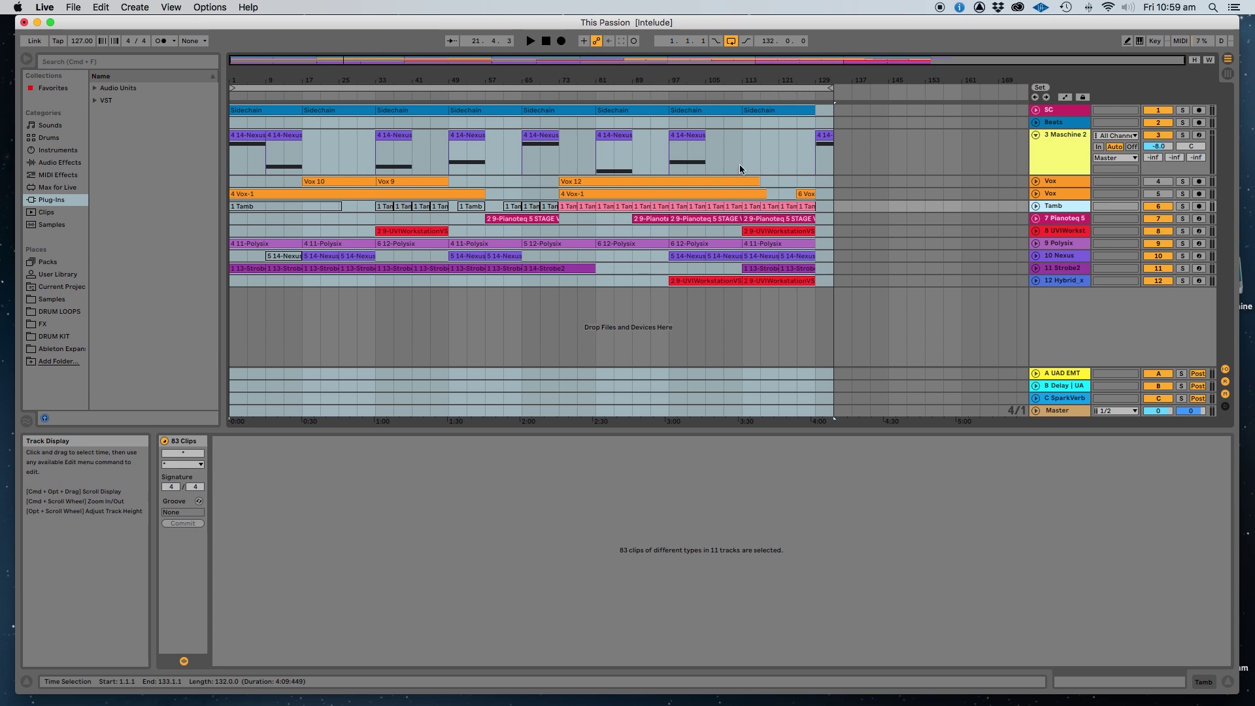
click(271, 88)
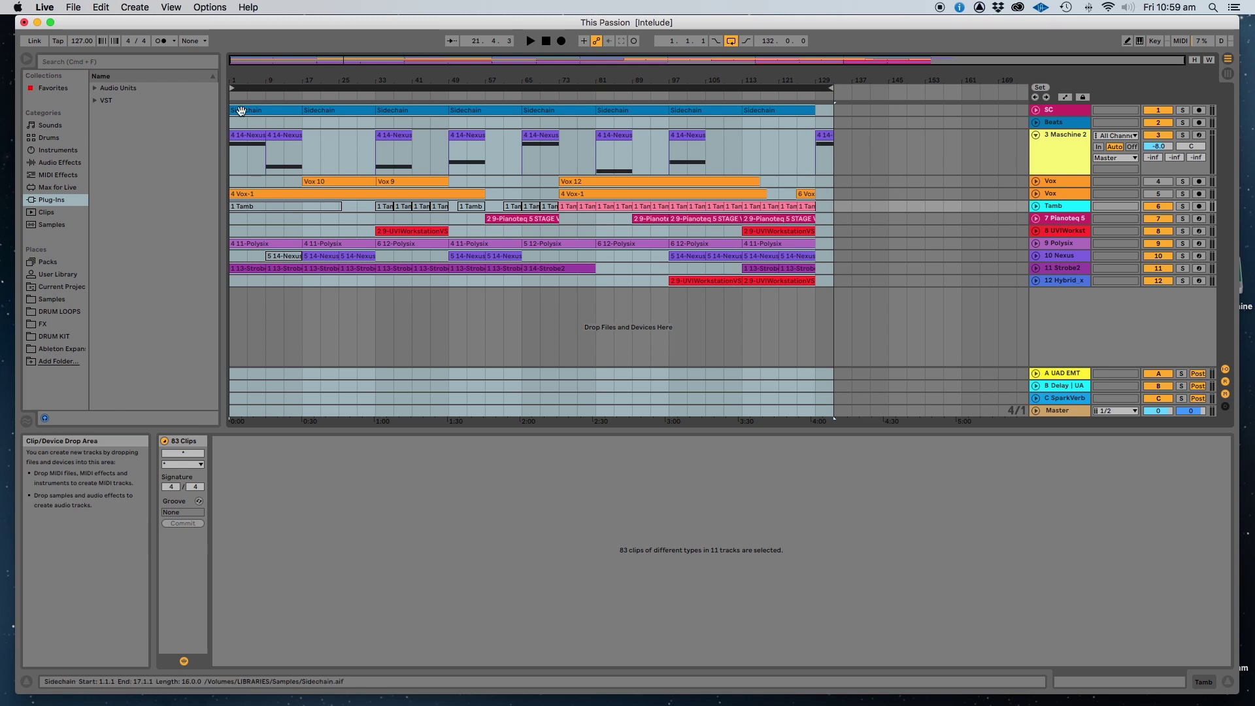
click(72, 7)
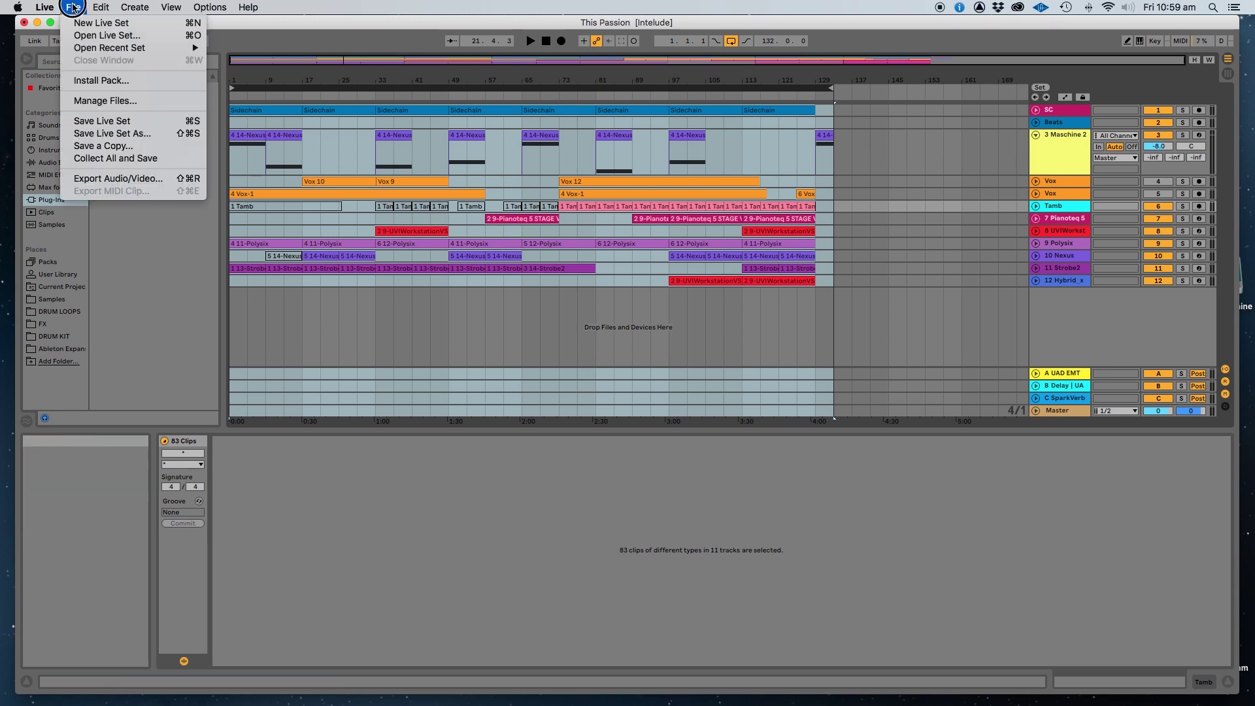
click(122, 177)
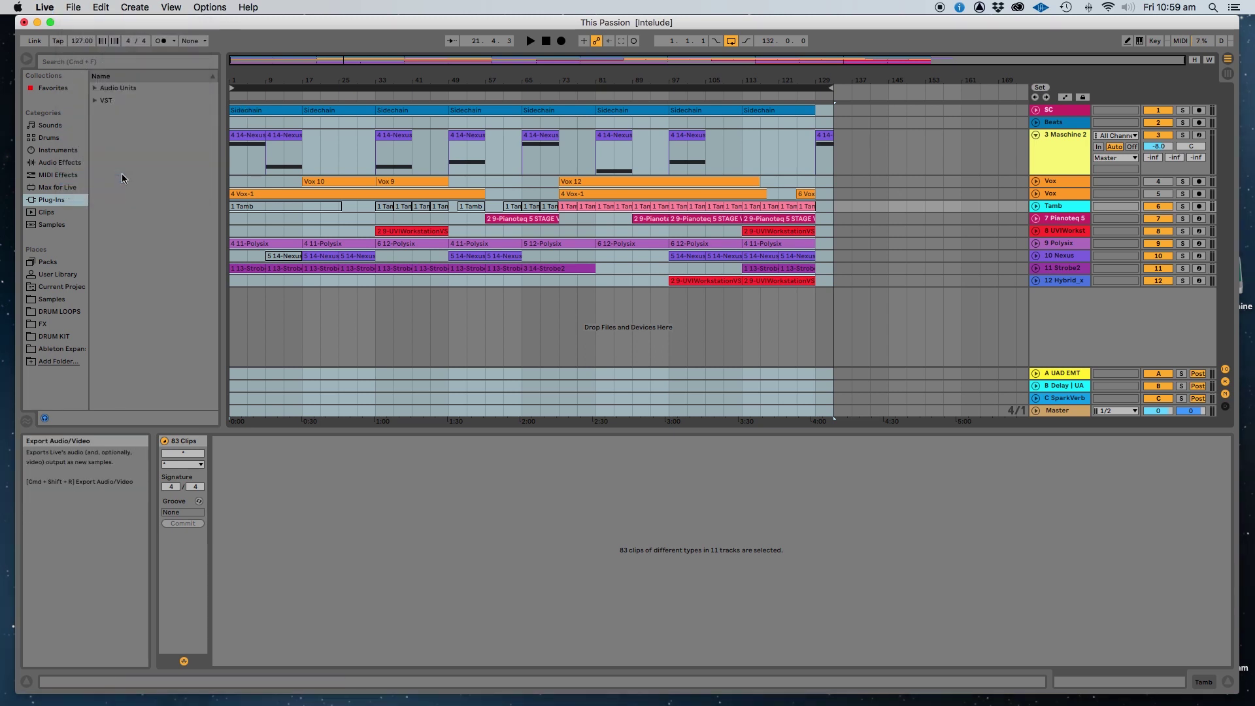
drag(659, 141, 795, 44)
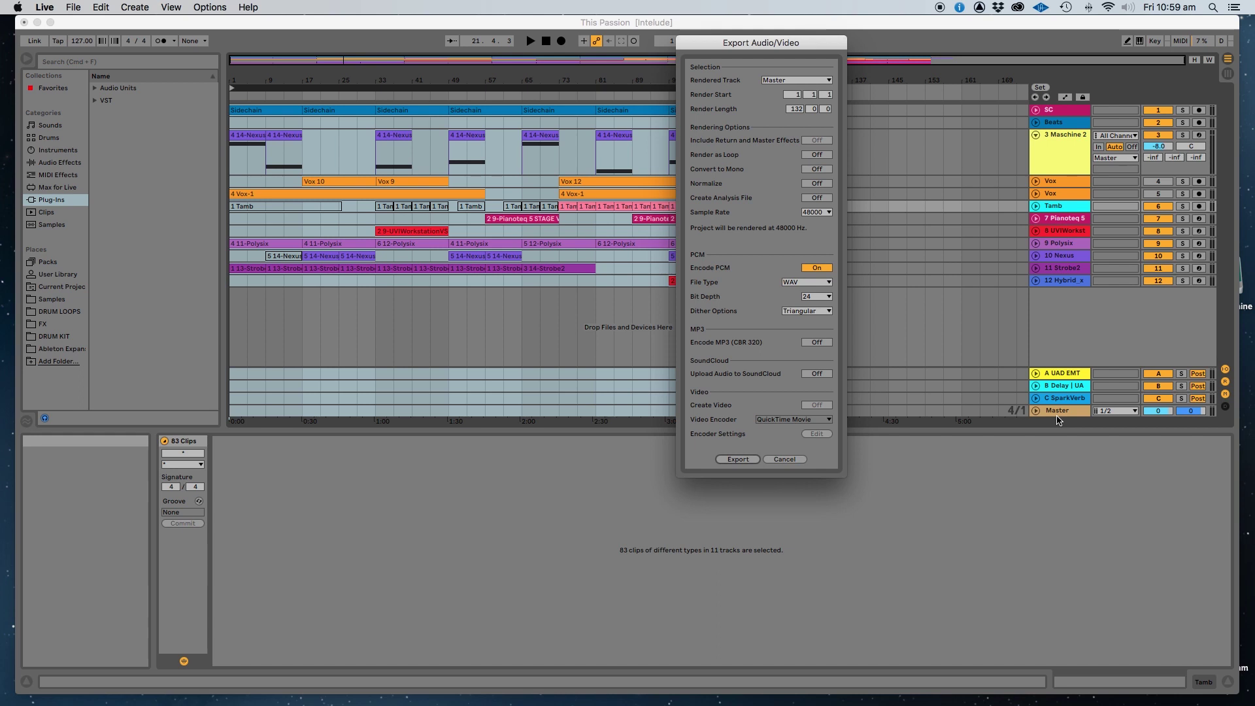
click(796, 460)
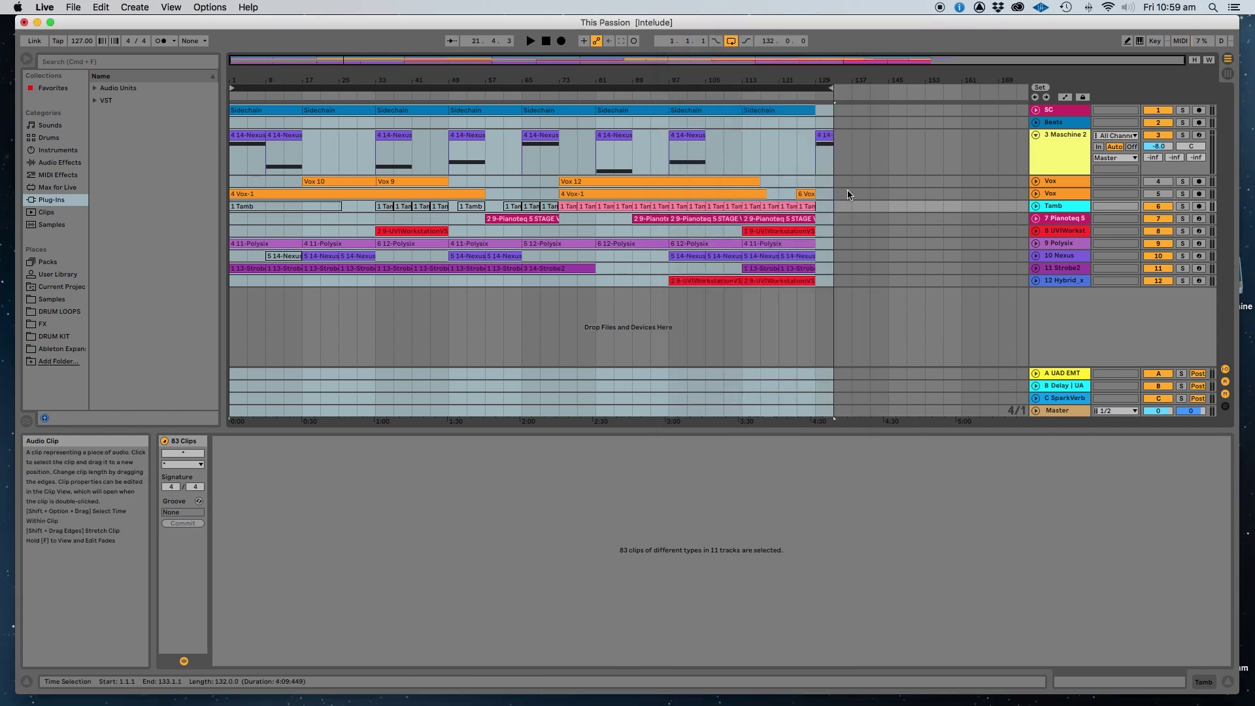
- Shrink the 3 Maschine 2 track, then view devices on Pianoteq 5 and 12 Hybrid_x
drag(1068, 174, 1069, 153)
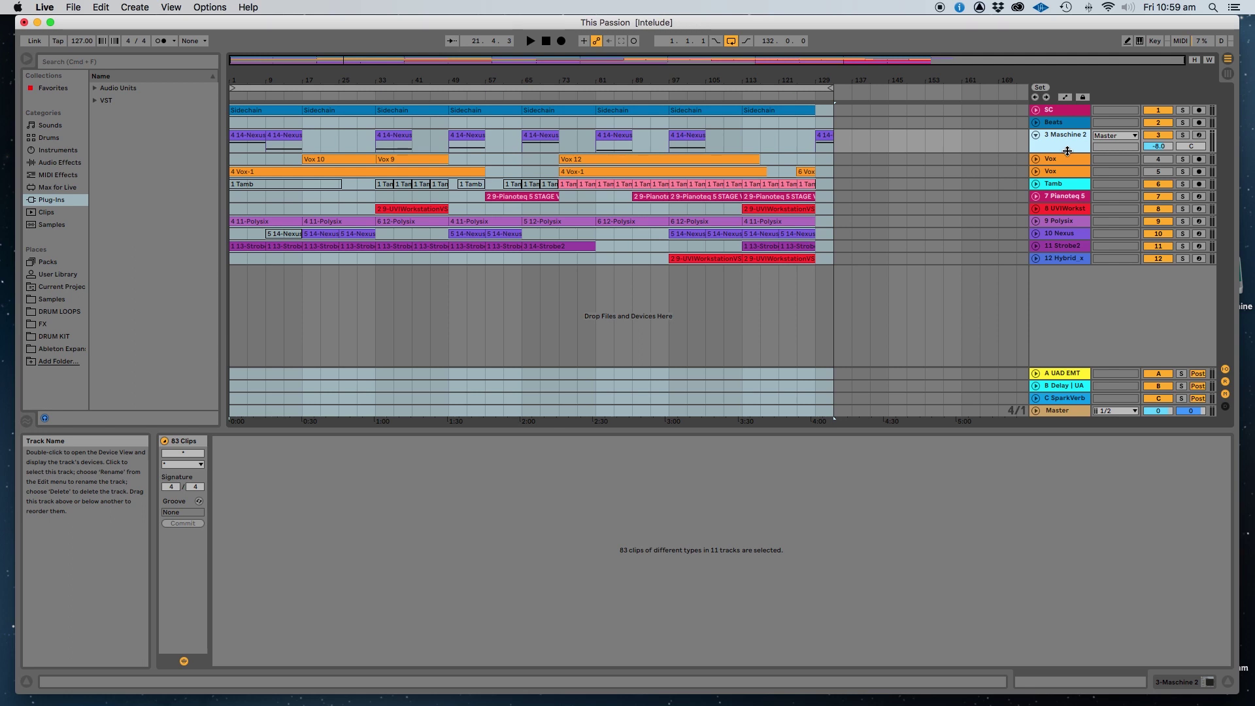
click(1069, 210)
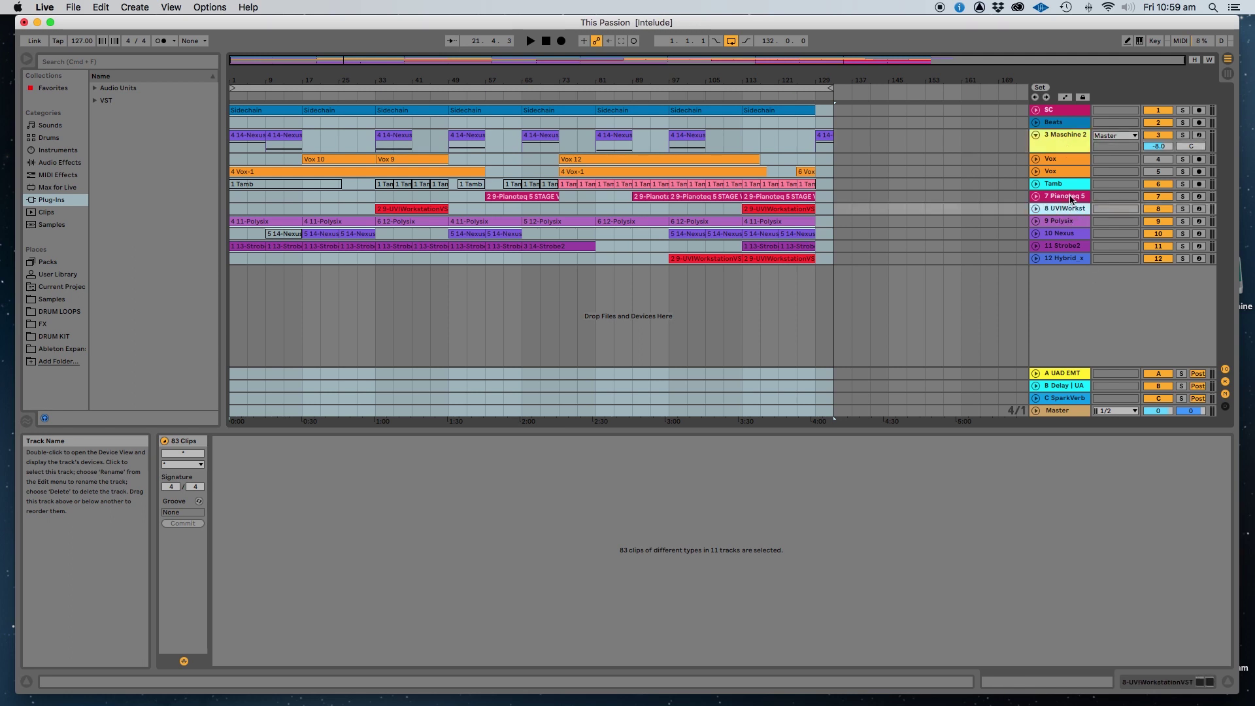
double_click(1072, 199)
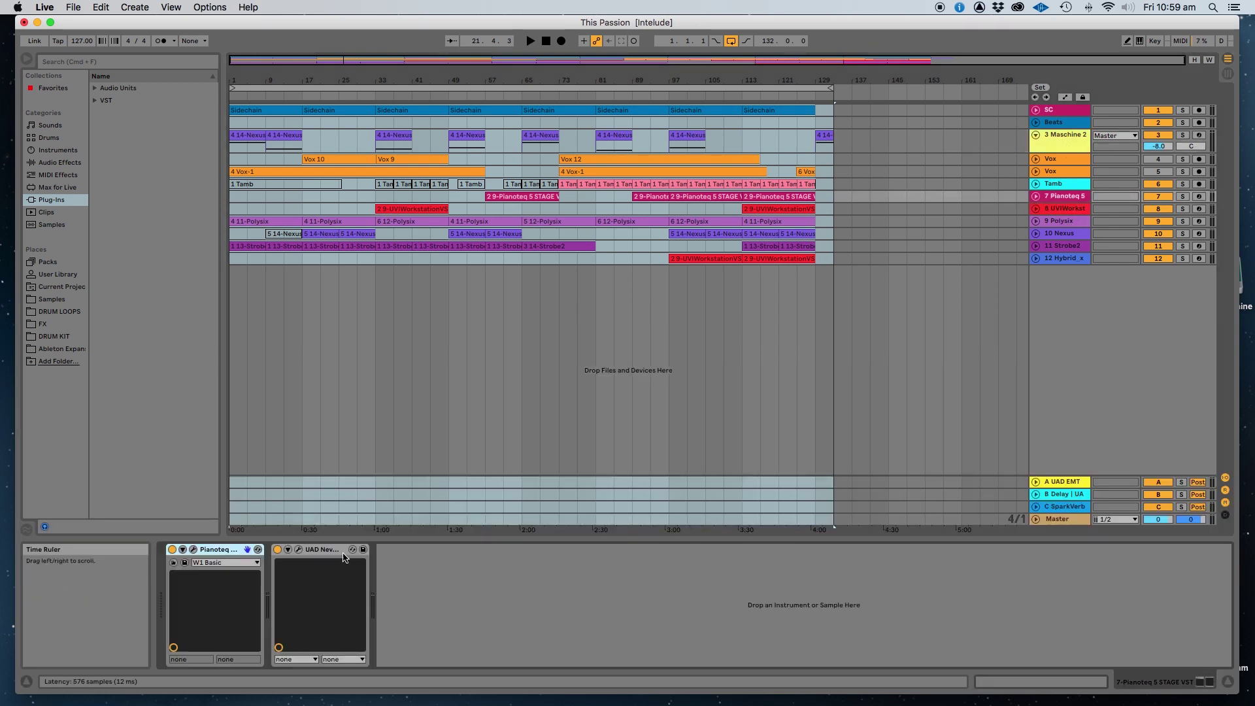
click(344, 552)
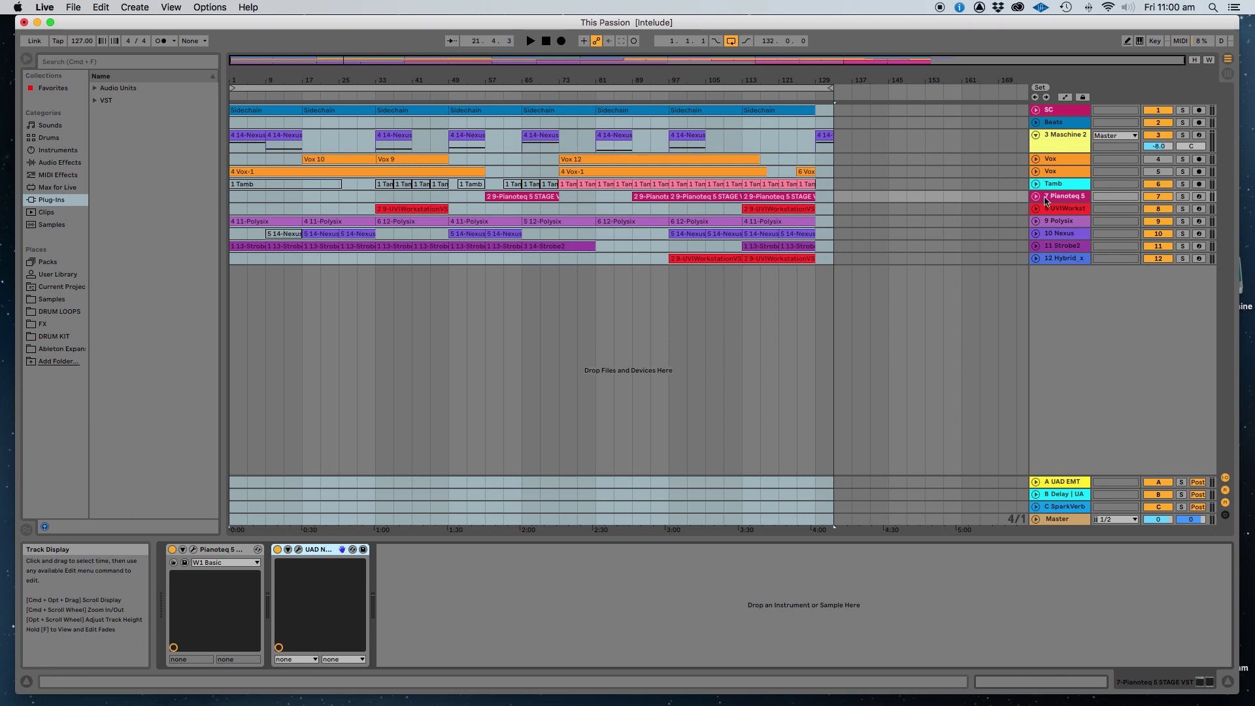
click(1071, 261)
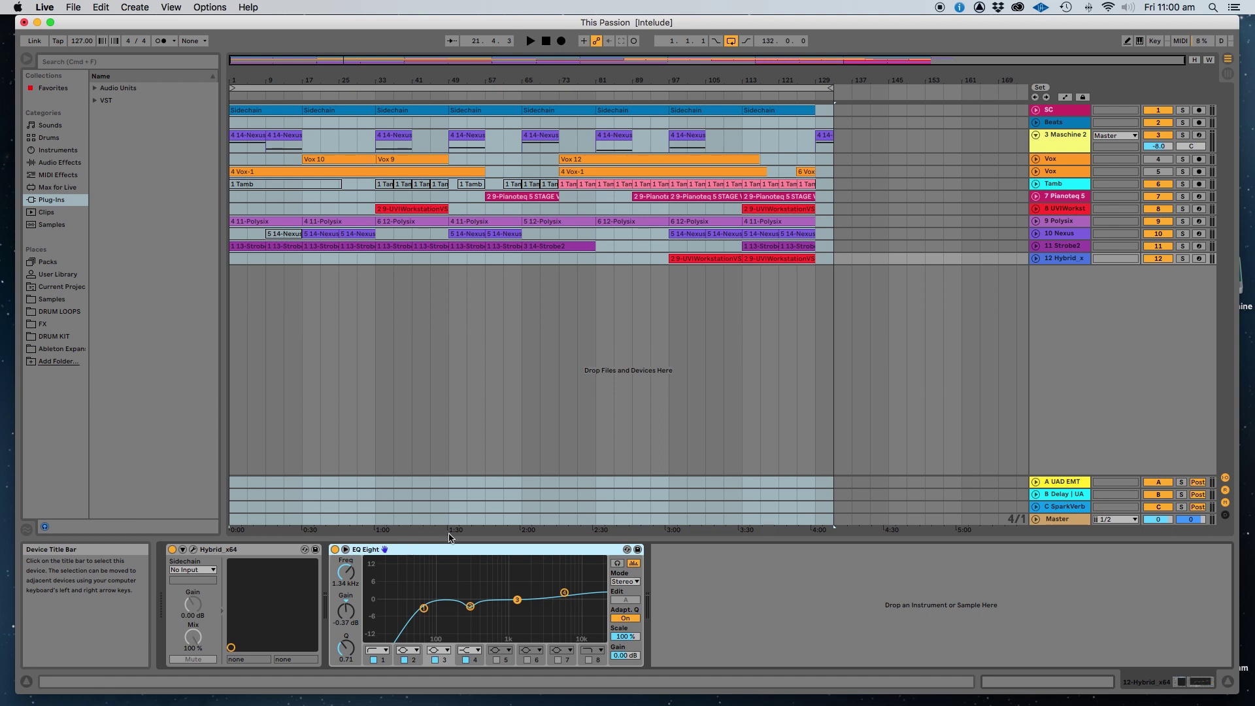
- In Export Audio/Video, set Rendered Track to All Individual Tracks
click(72, 7)
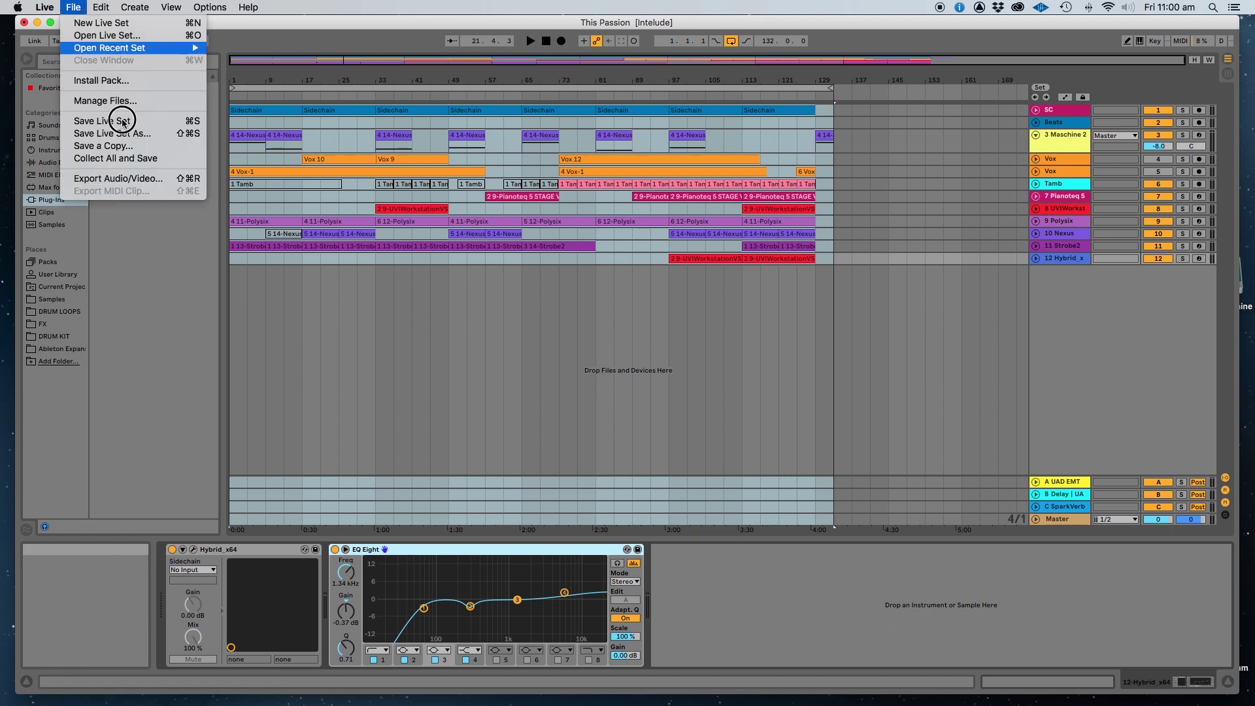
click(141, 177)
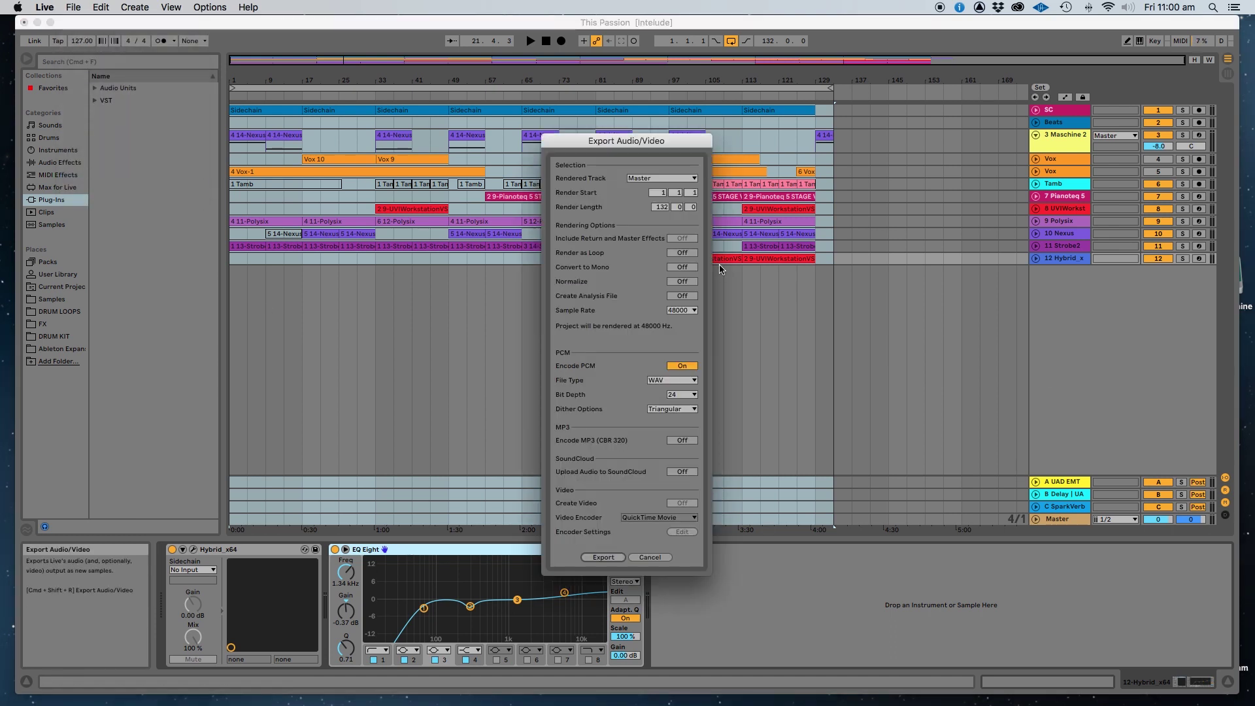
drag(631, 139, 658, 69)
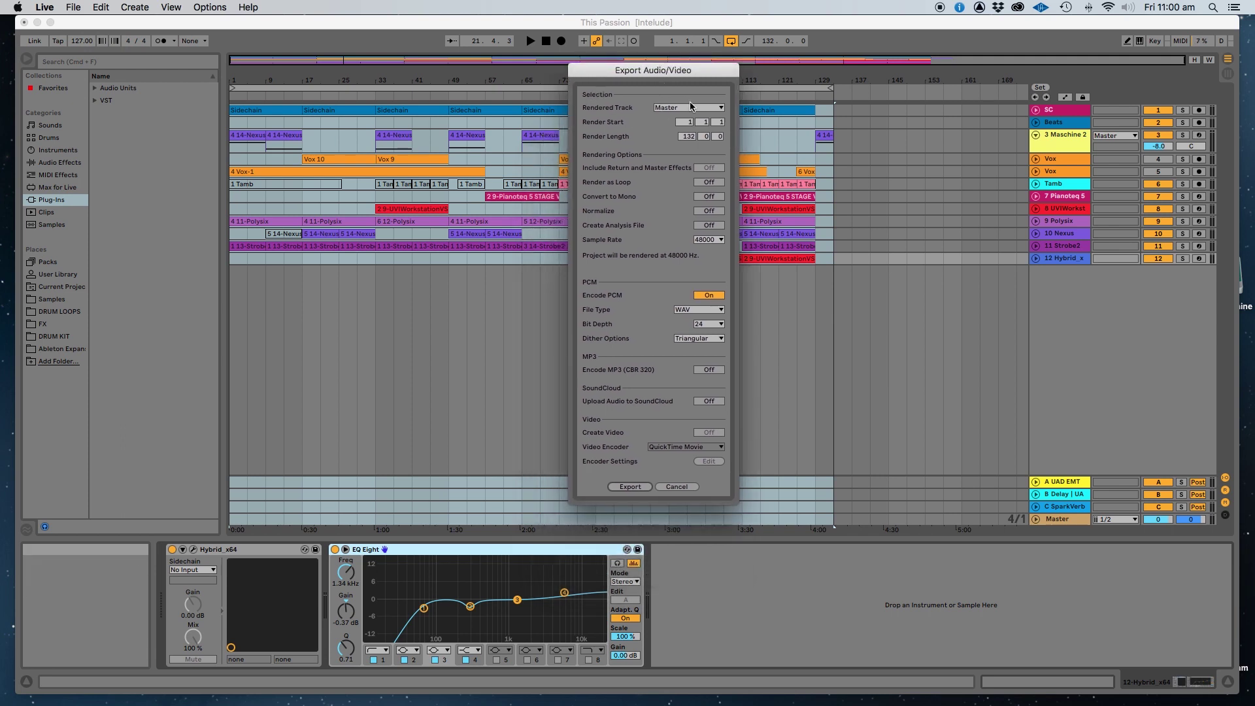
click(690, 107)
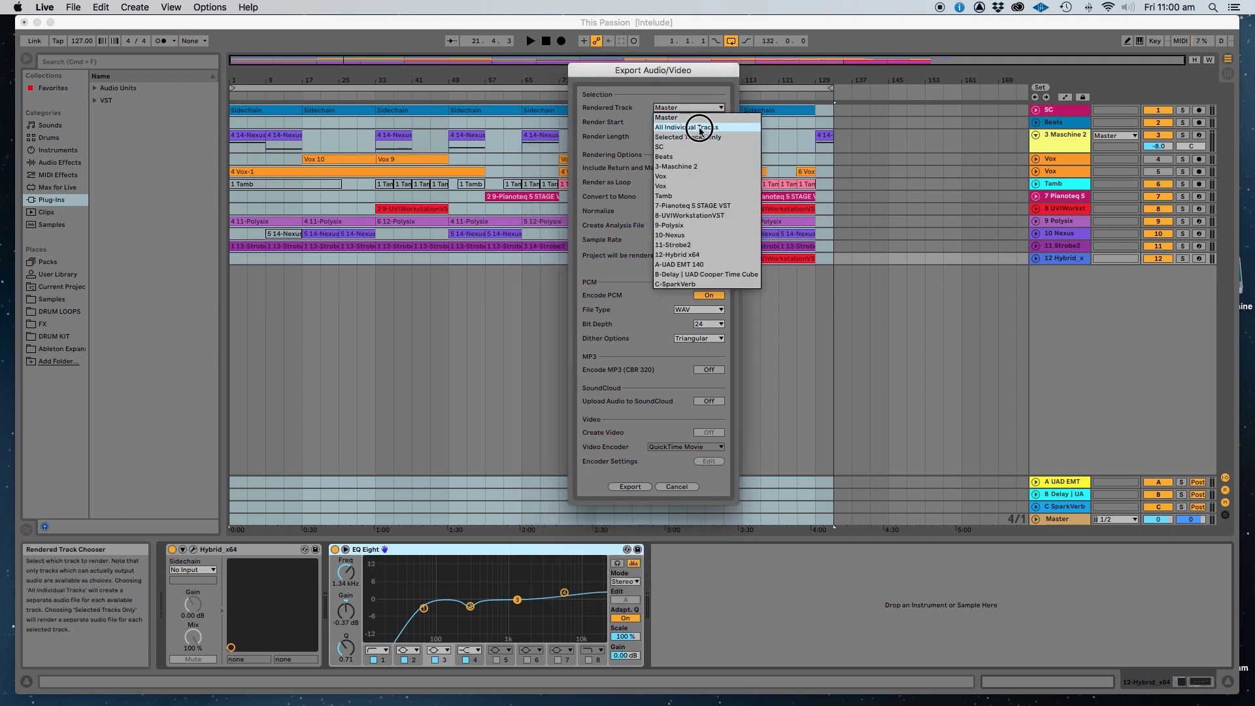
click(698, 127)
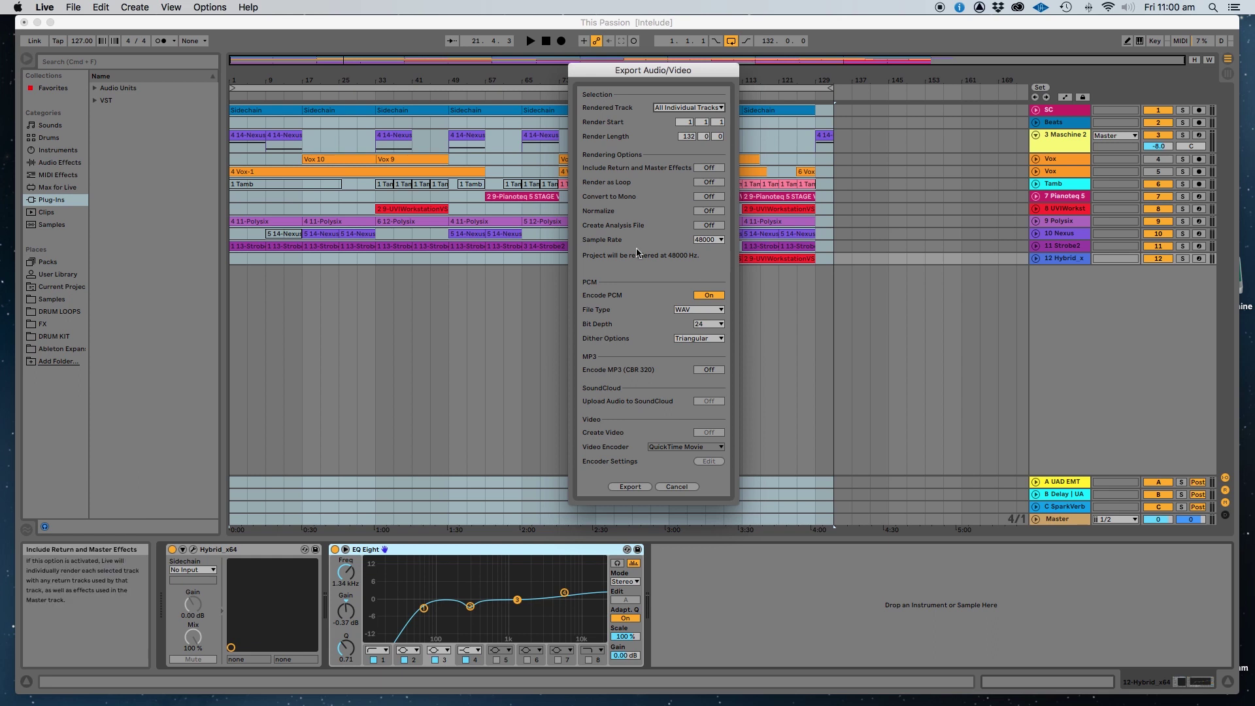
click(722, 241)
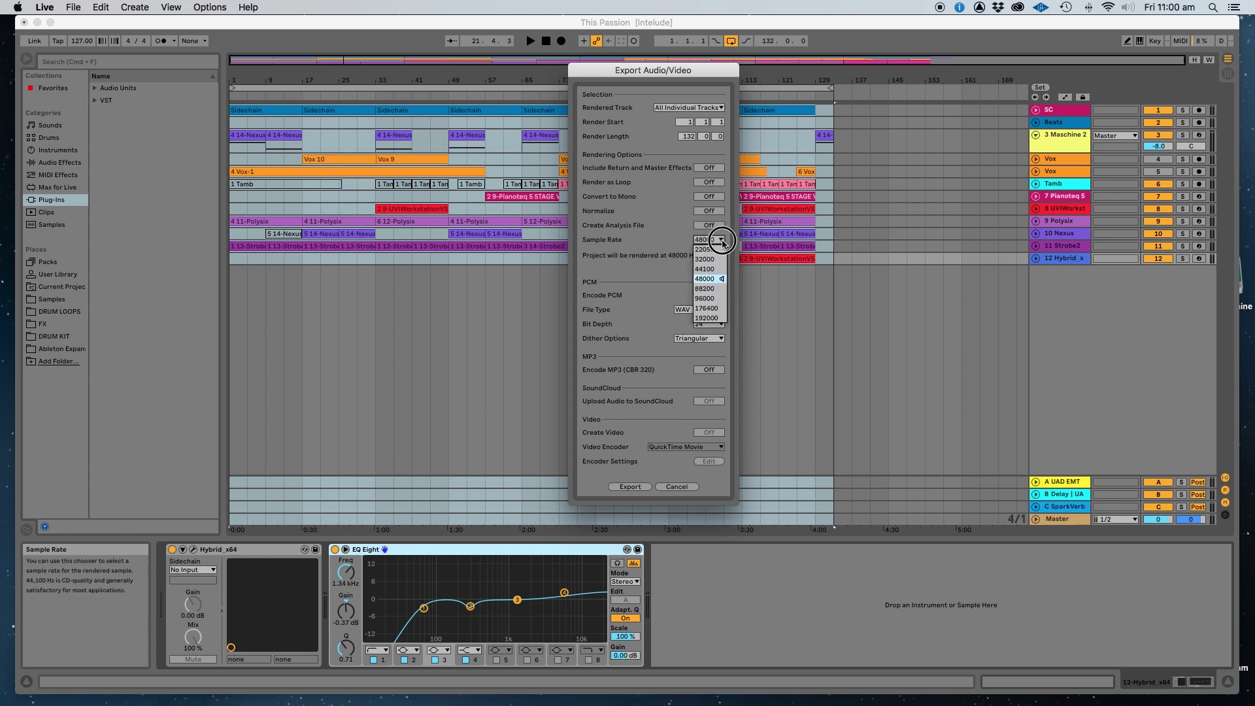
click(712, 279)
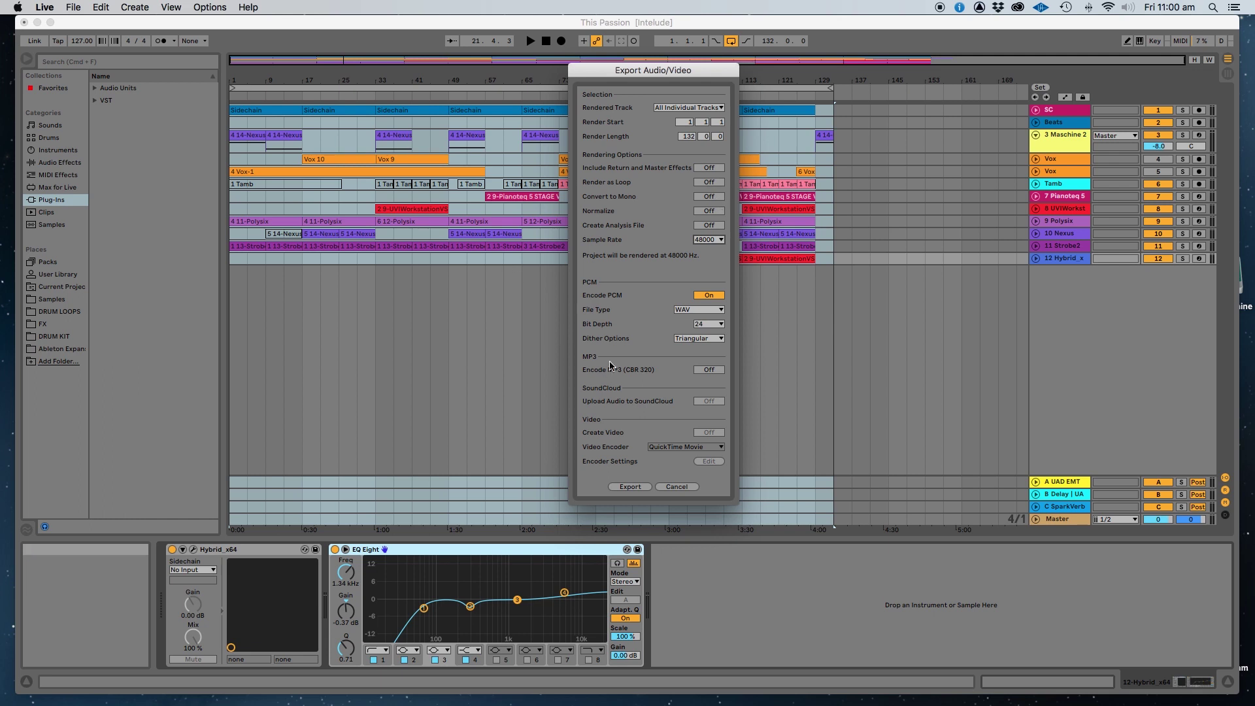
click(721, 310)
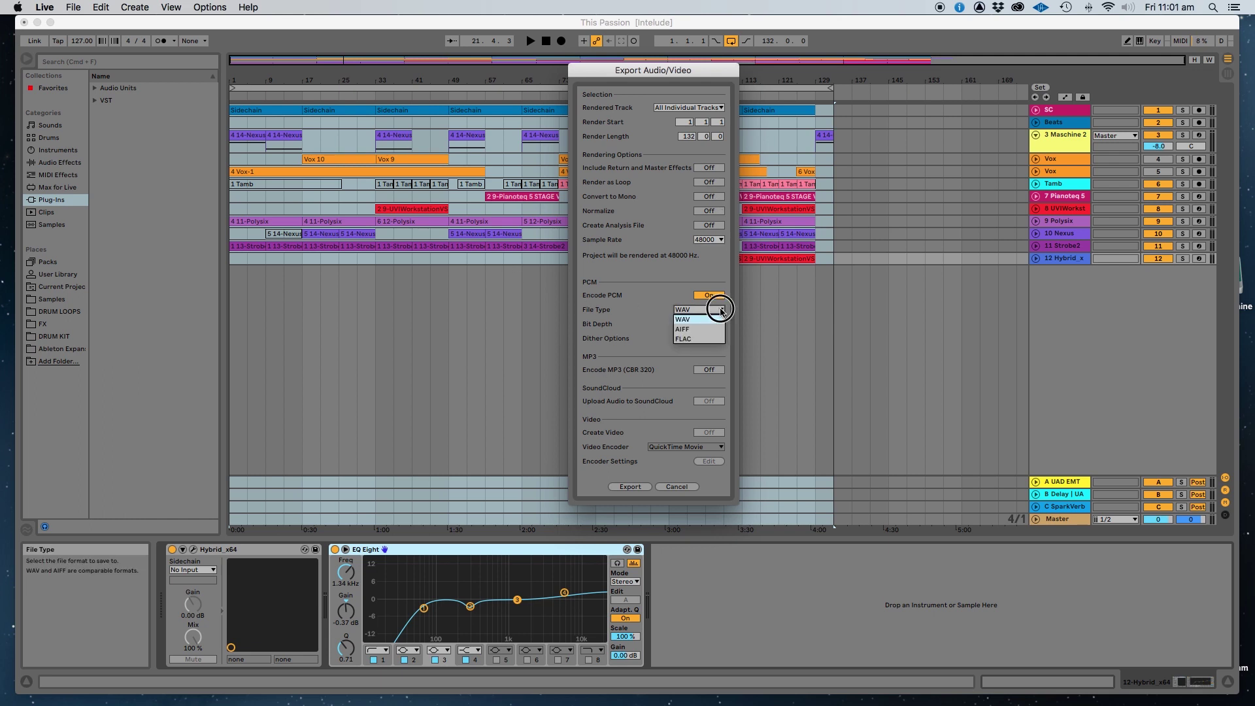
click(661, 264)
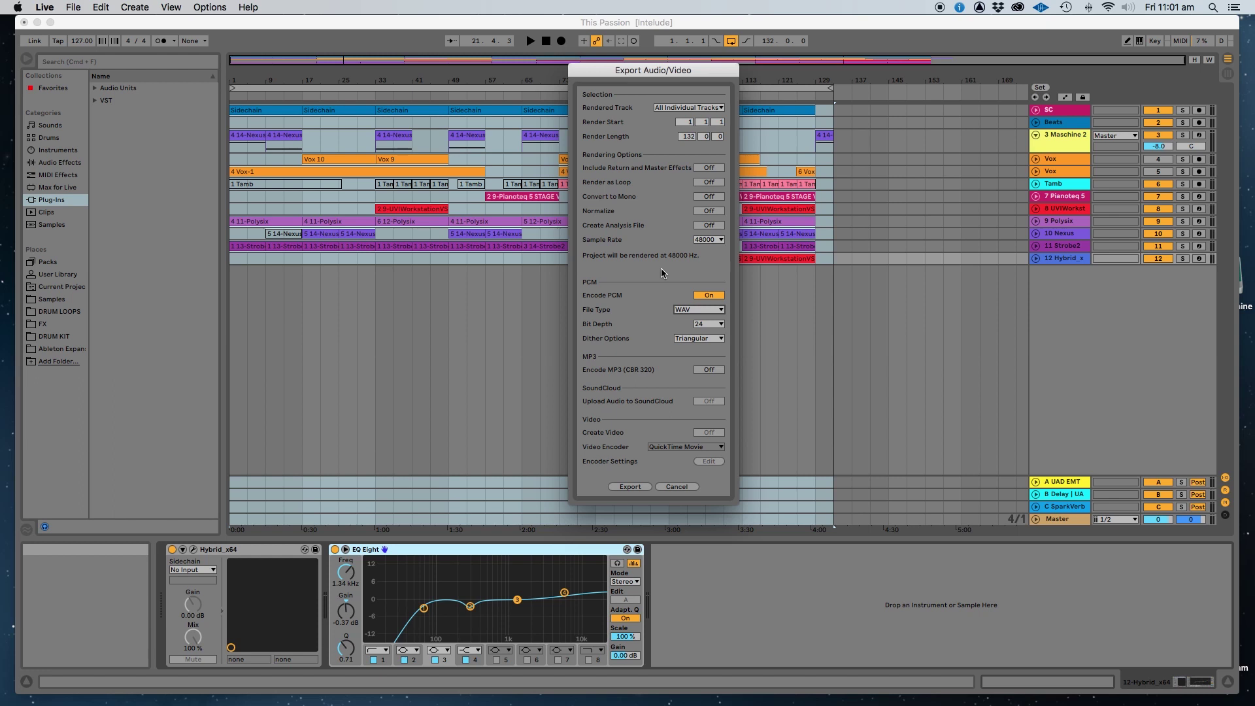
click(722, 325)
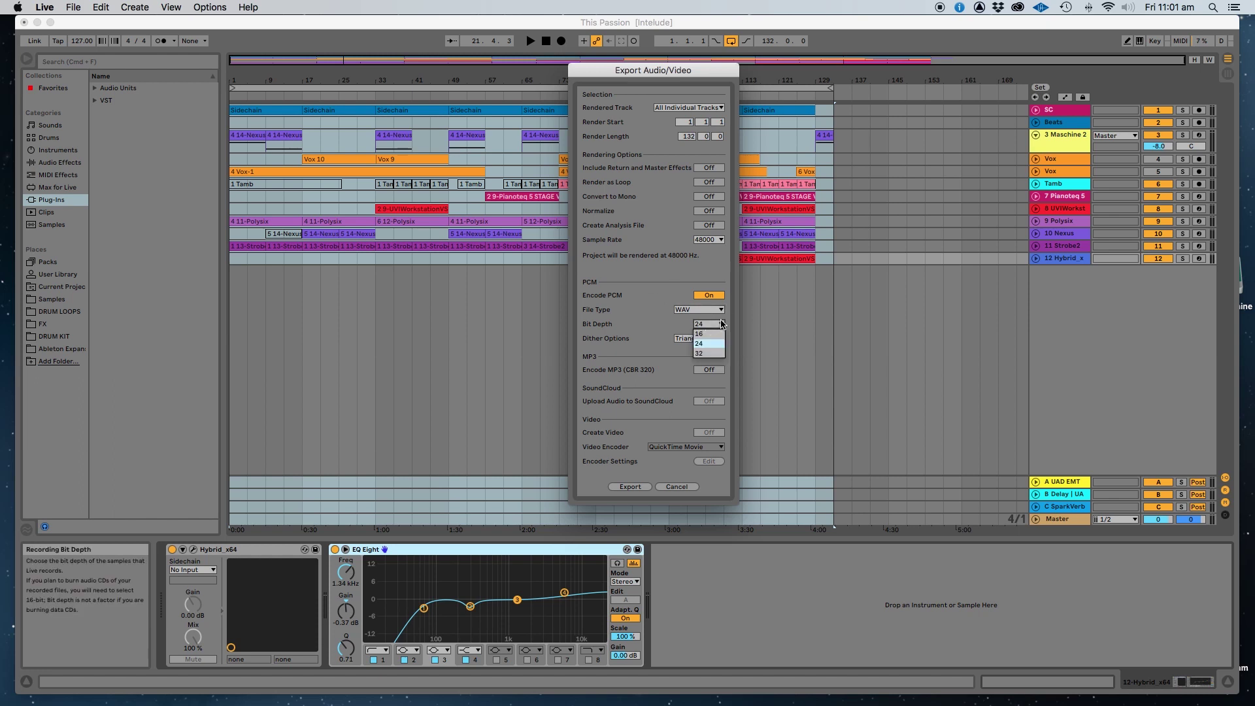
click(650, 323)
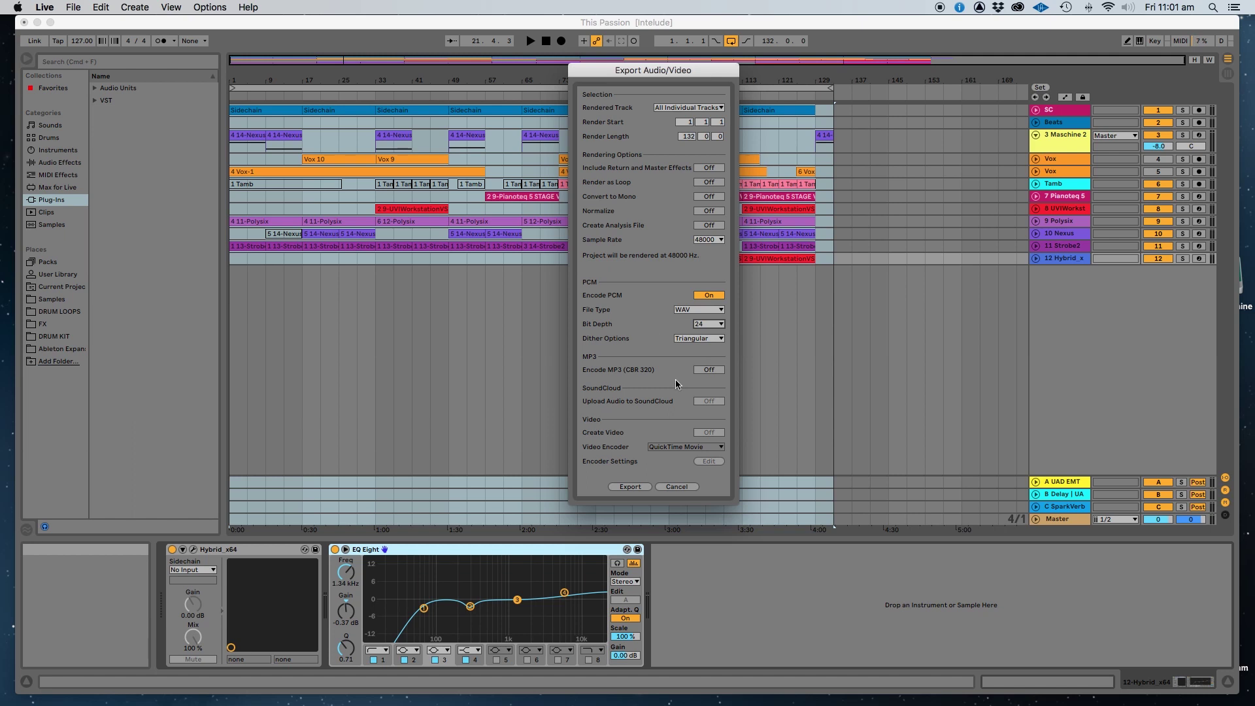
click(722, 338)
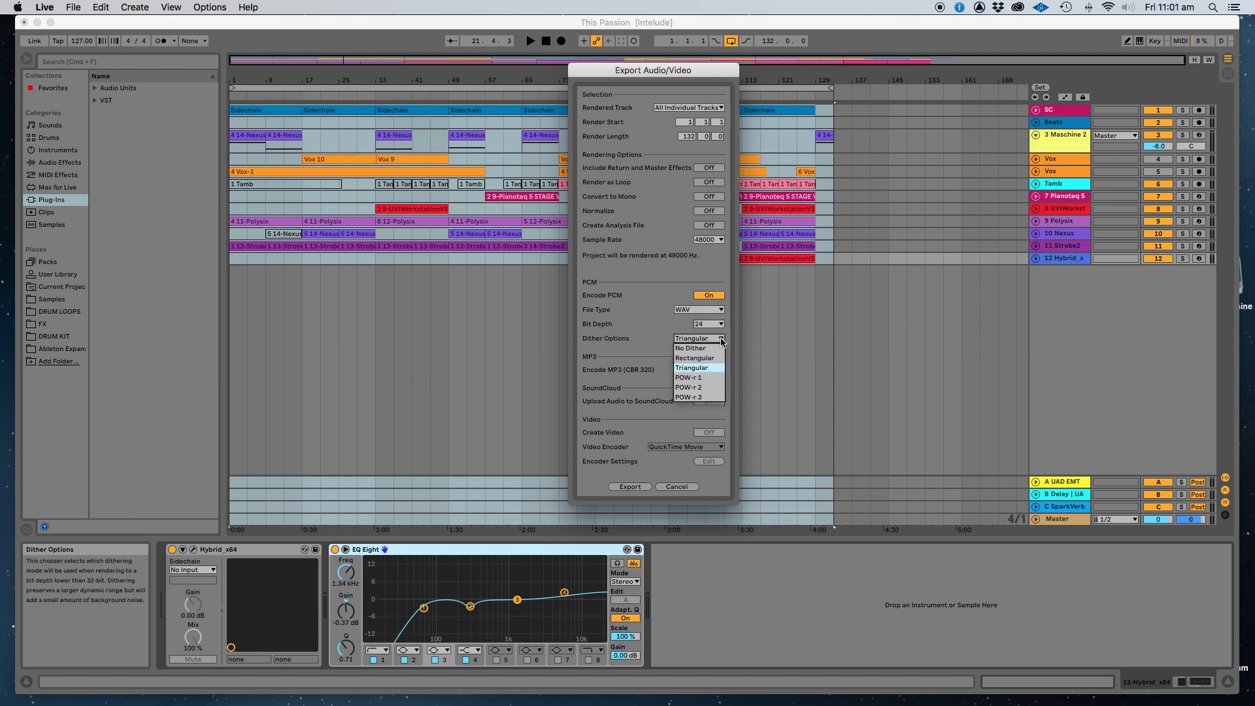
click(646, 346)
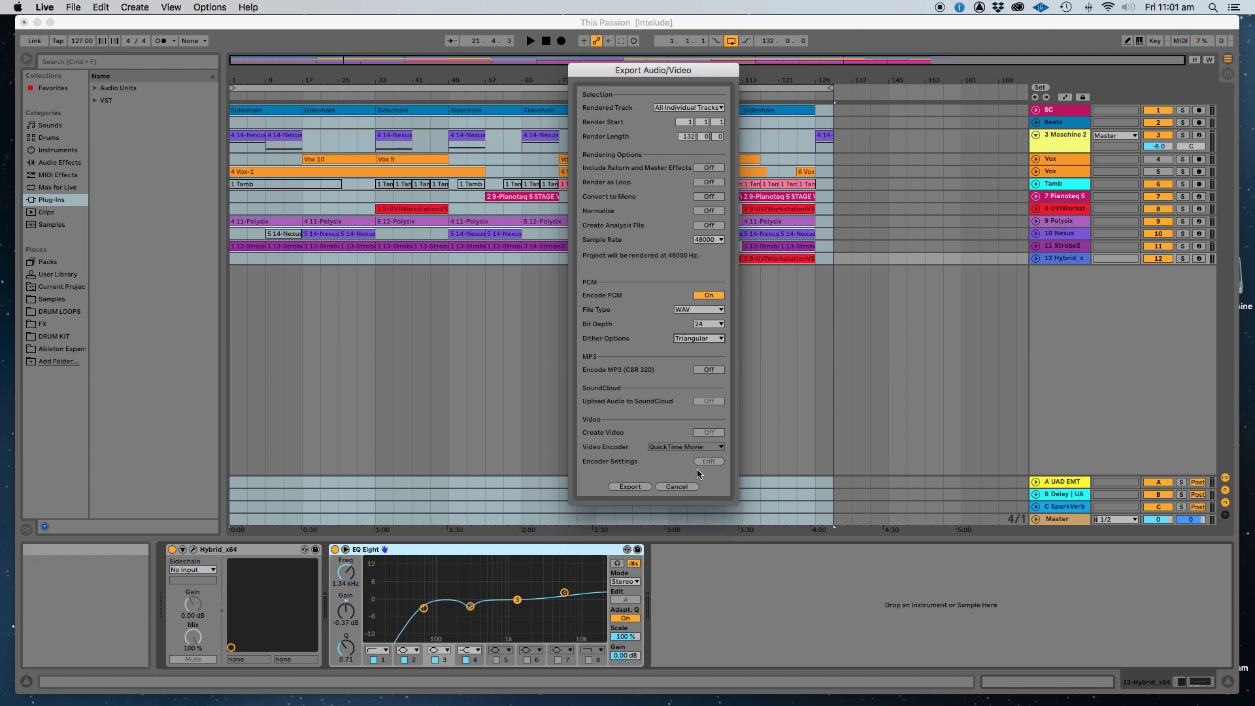
- Start the export and create a new folder named 'Passion' in the save dialog
click(633, 488)
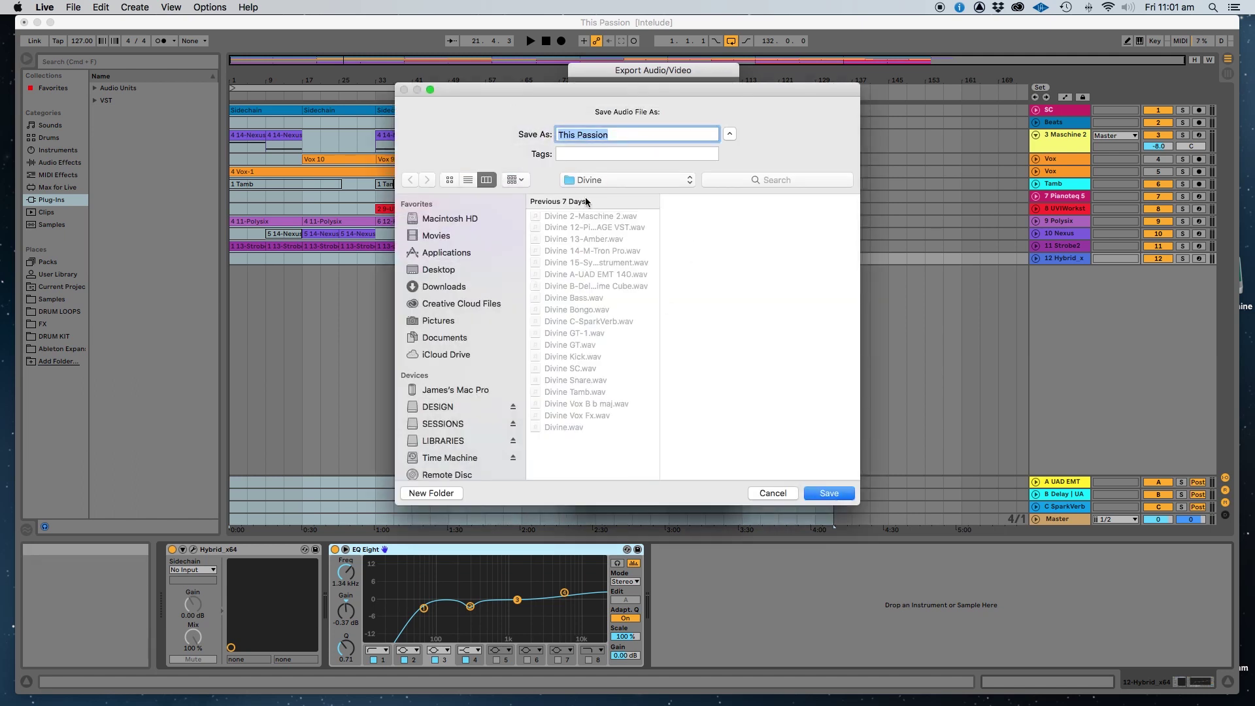
click(580, 183)
click(781, 91)
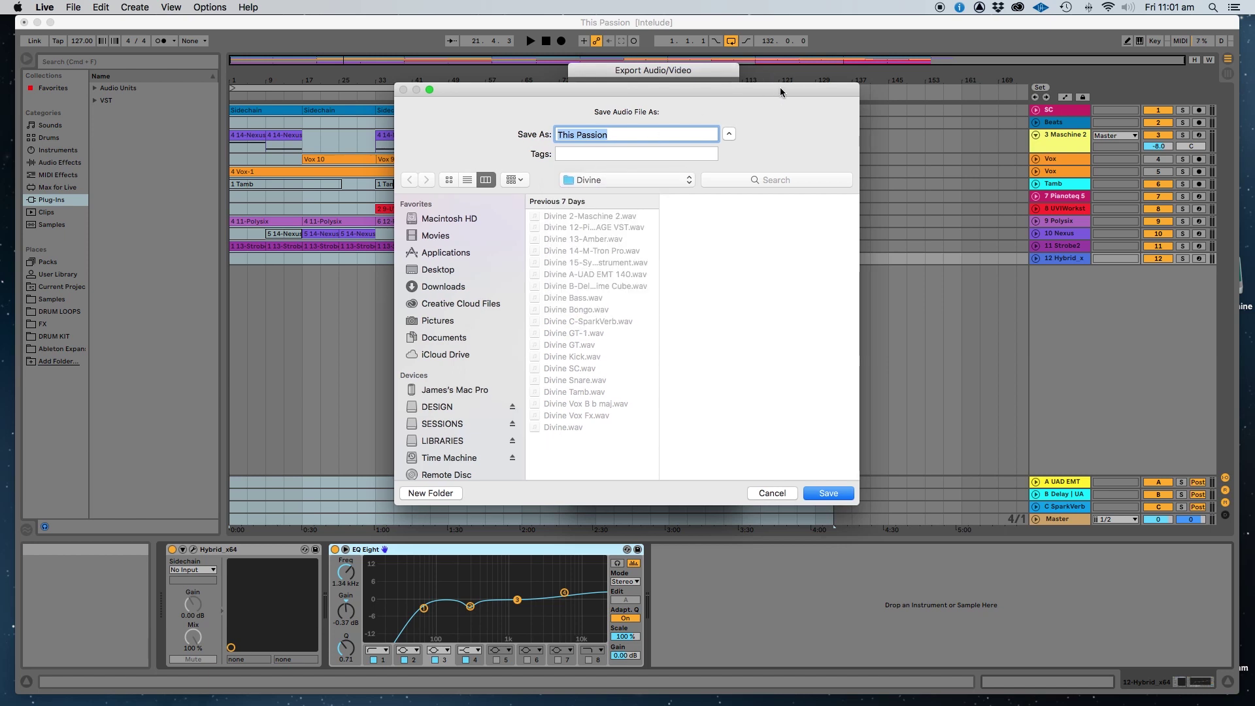
click(439, 495)
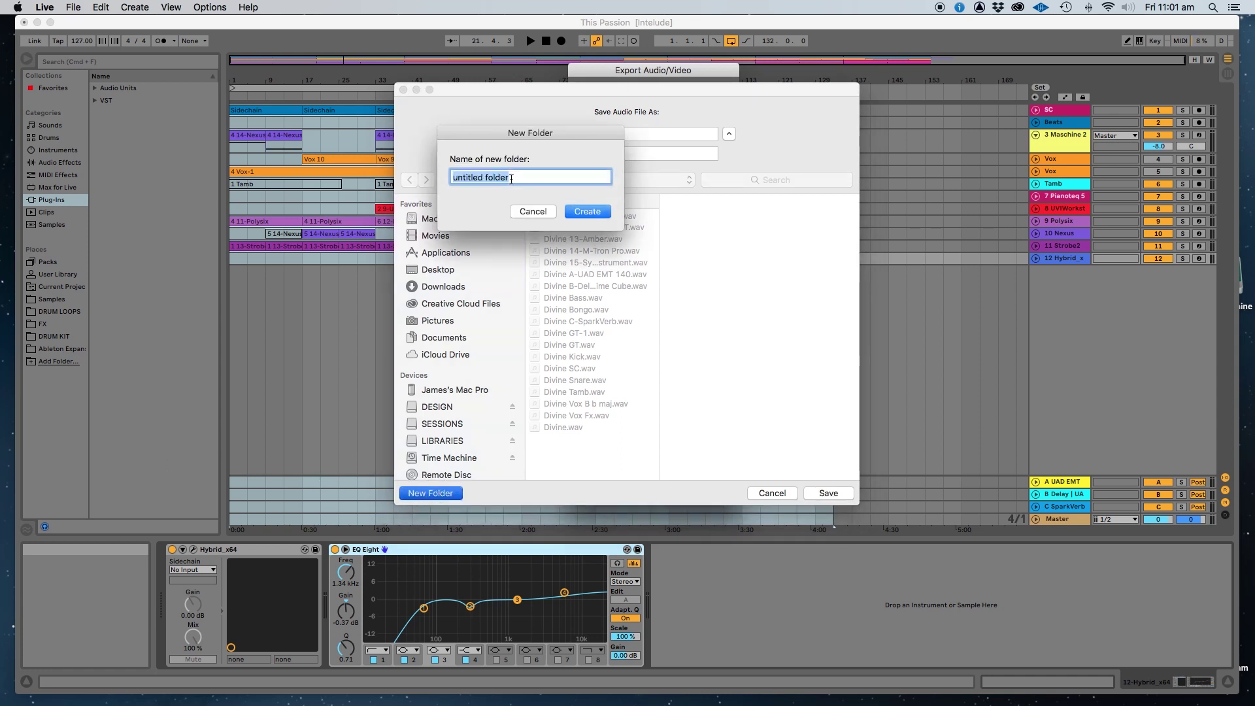
text(Passion)
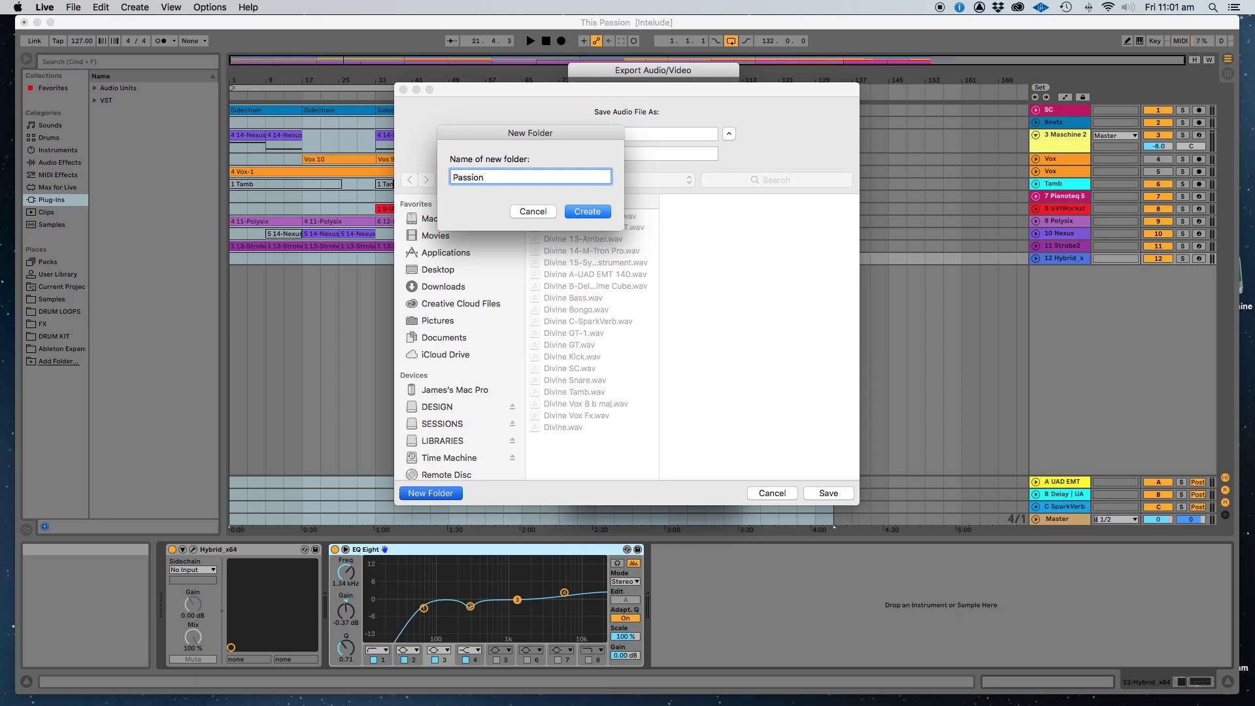
key(Return)
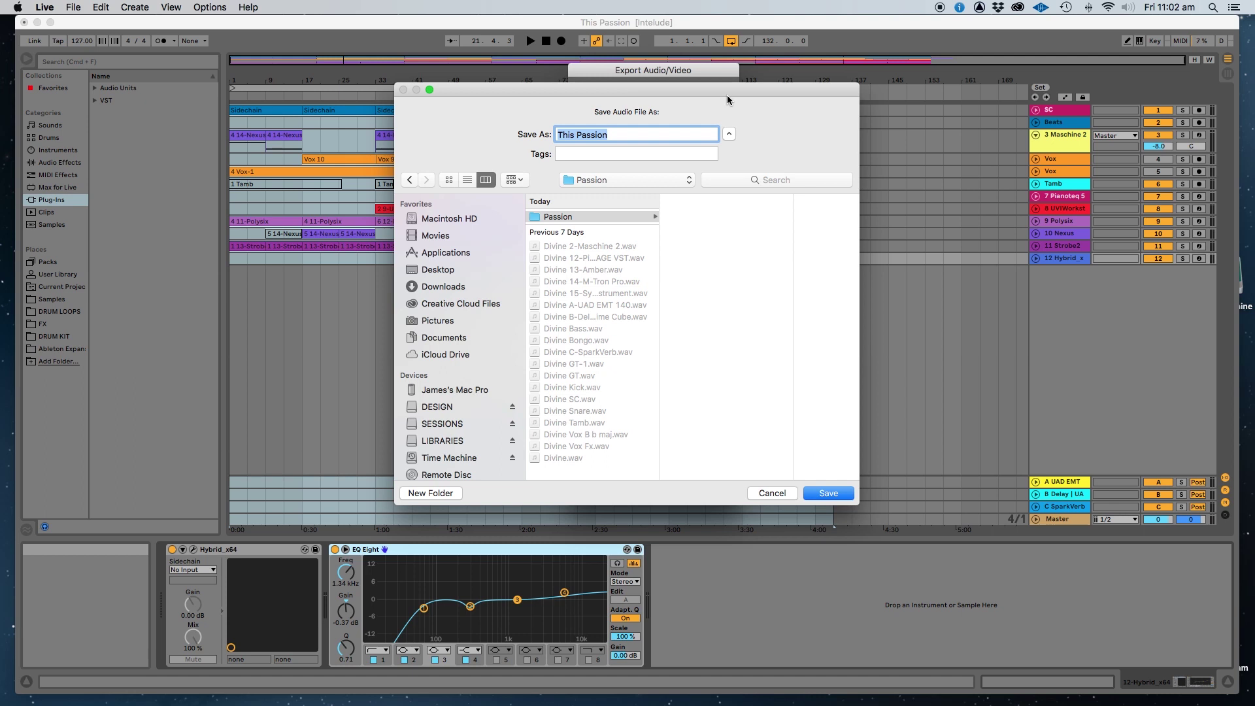
- Save the This Passion stems into the Passion folder
drag(728, 96, 853, 31)
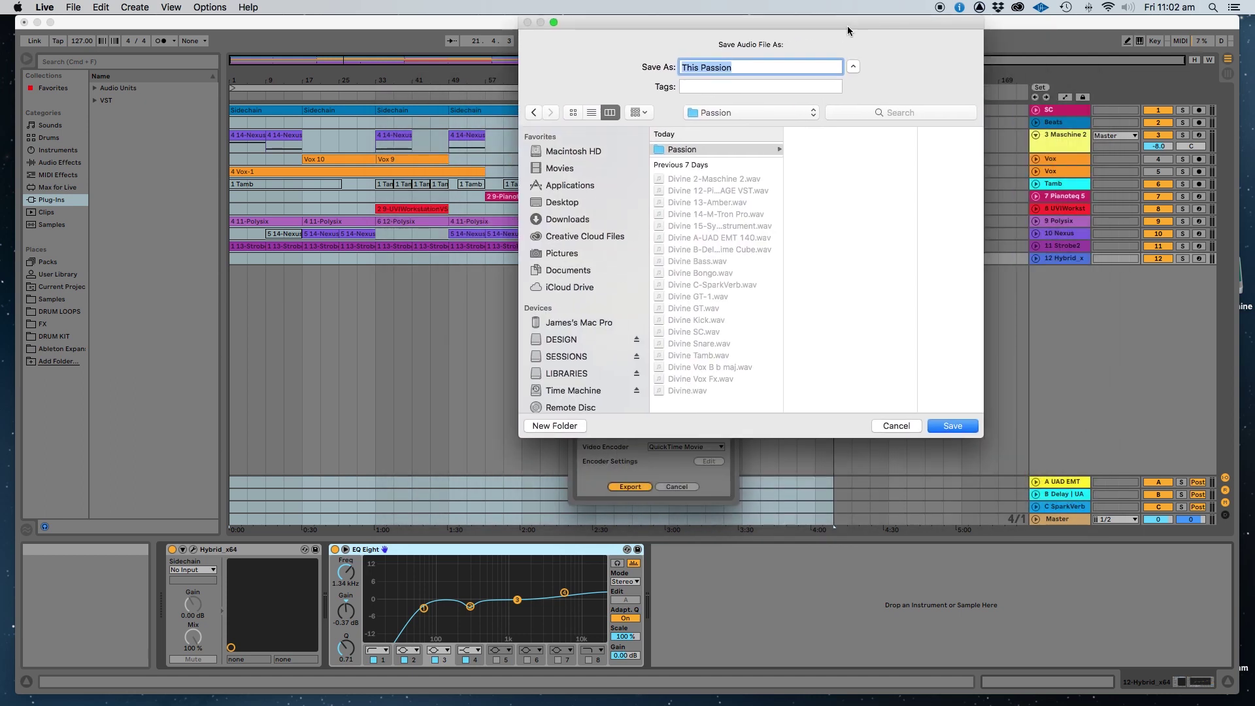
drag(847, 26, 843, 26)
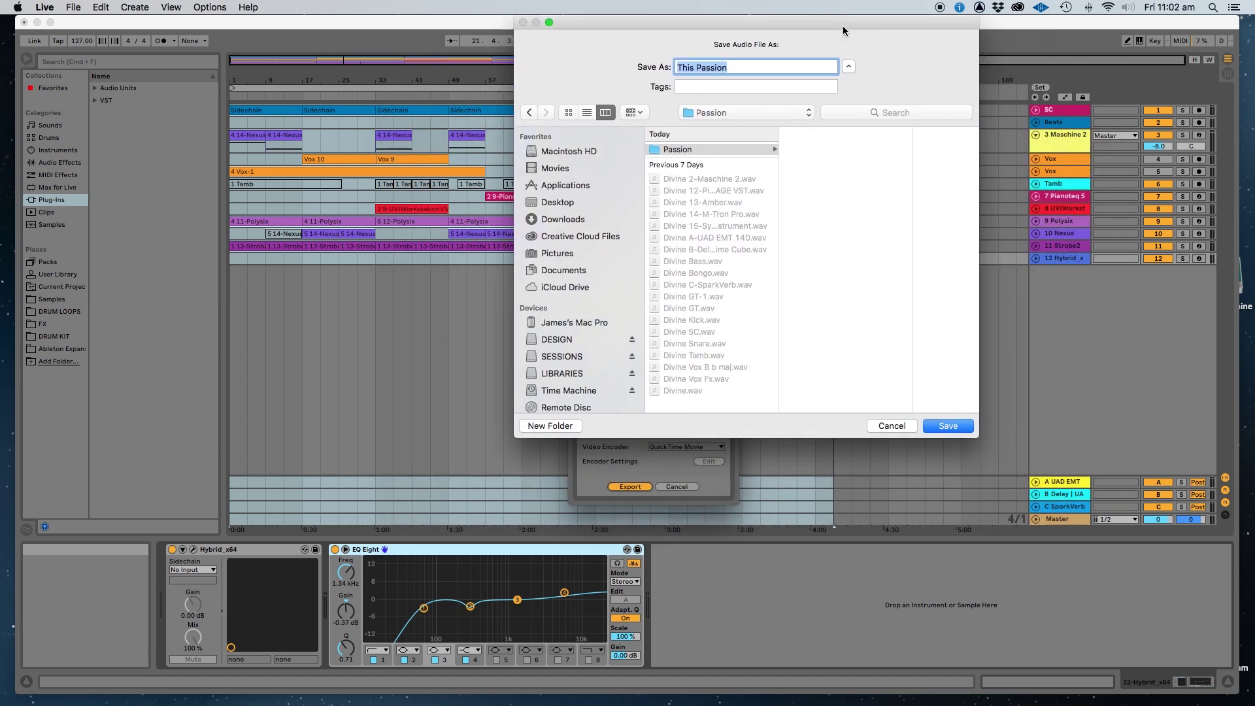
click(949, 426)
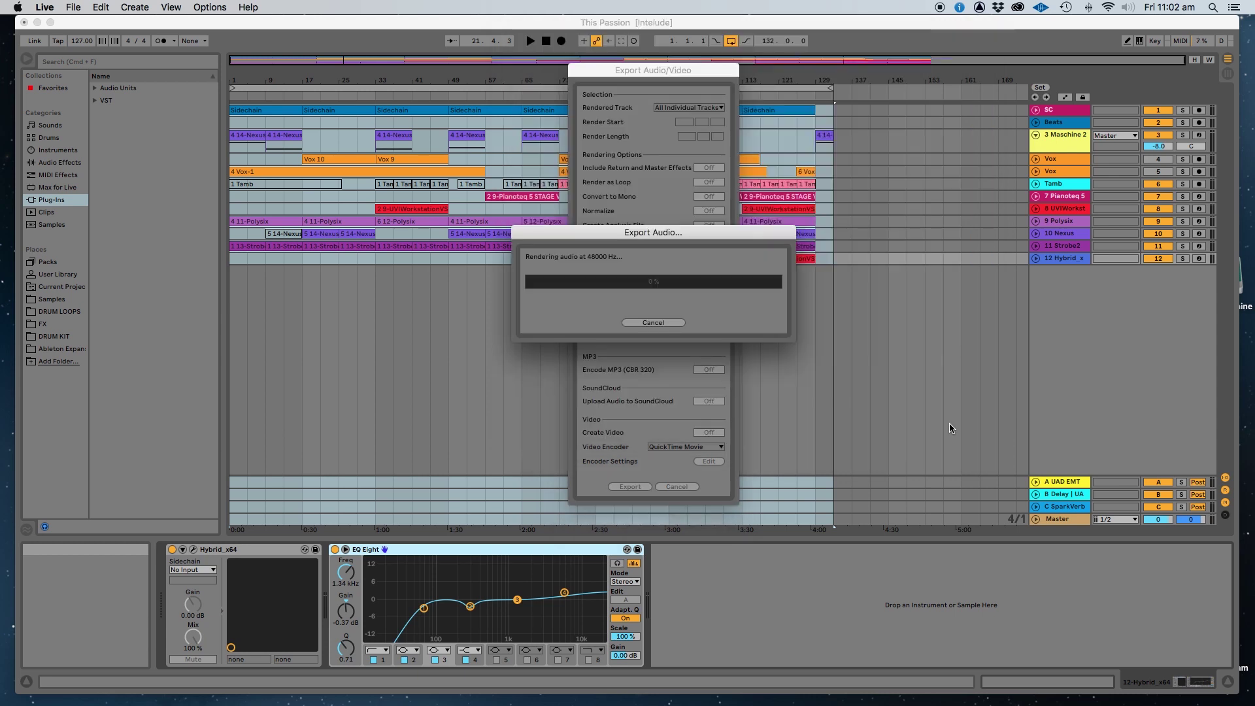